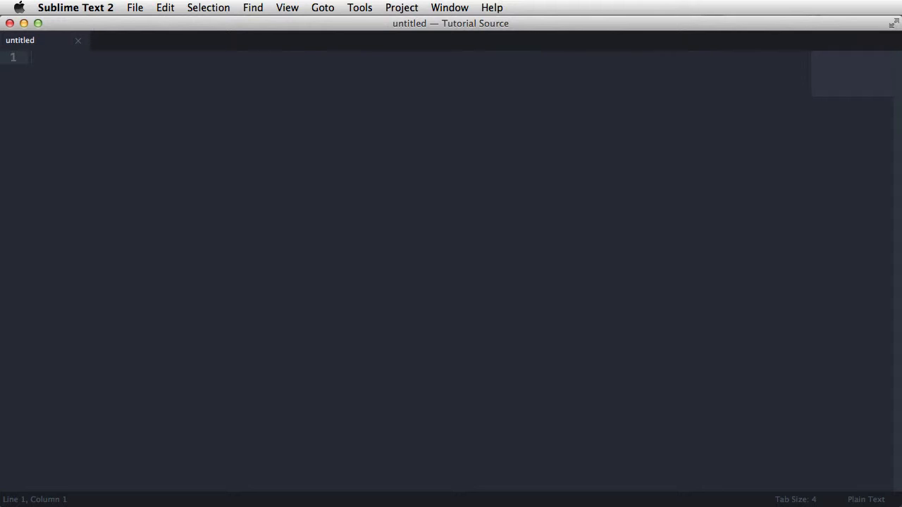
# Write the opening line "What's the purpose of the website: A photographer's personal portfolio" and leave a blank line below it
pyautogui.write("What's the")
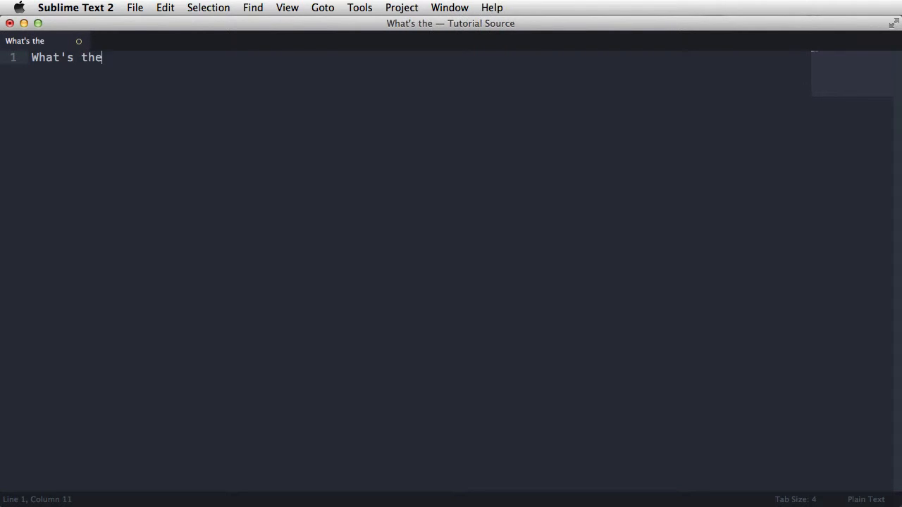
pyautogui.write(' pur')
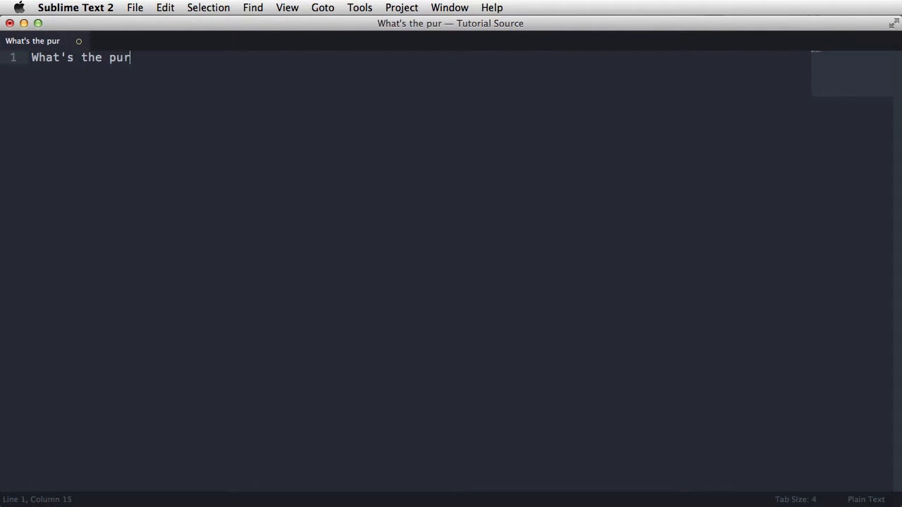
pyautogui.write('pose of the websi')
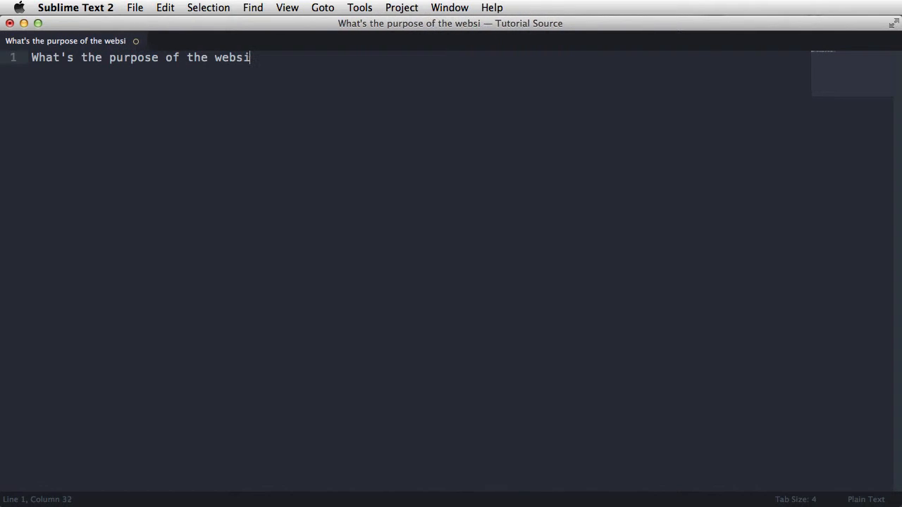
pyautogui.write('te:')
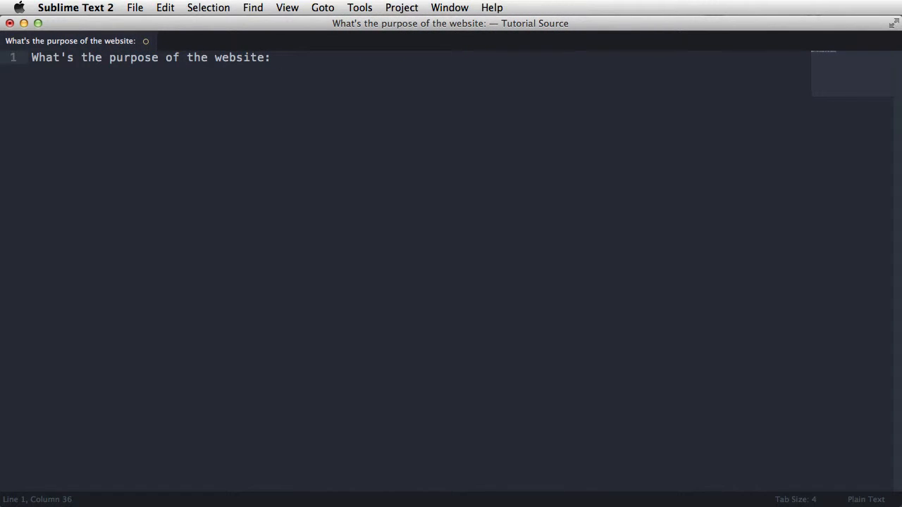
pyautogui.write(' A ph')
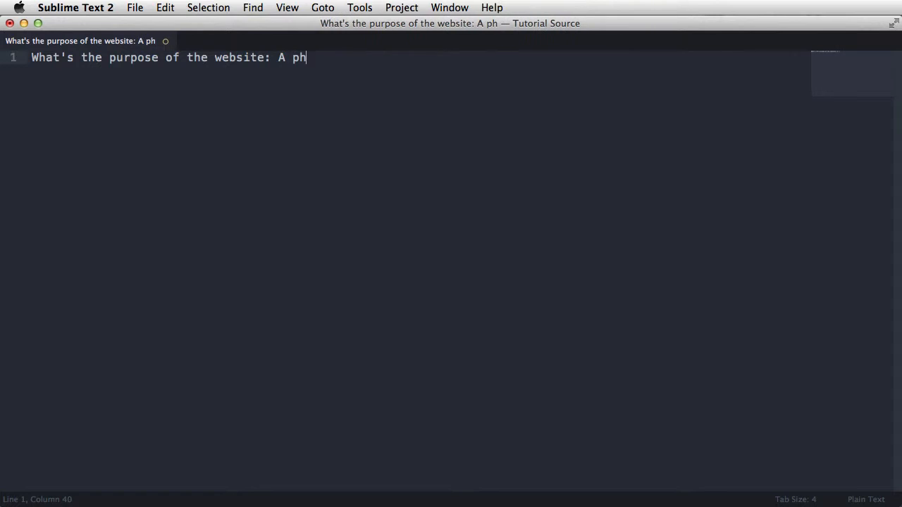
pyautogui.write("otographer's")
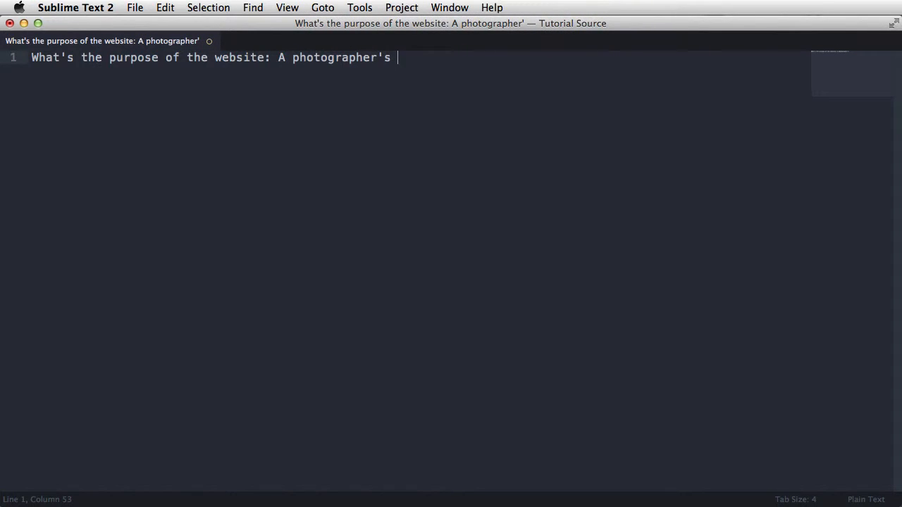
pyautogui.write(' personal por')
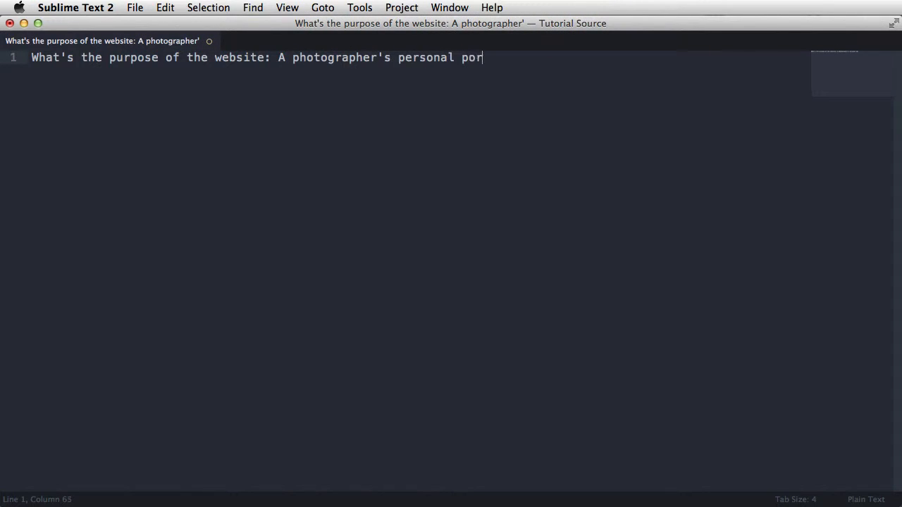
pyautogui.write('tfolio')
pyautogui.press('Return')
pyautogui.press('Return')
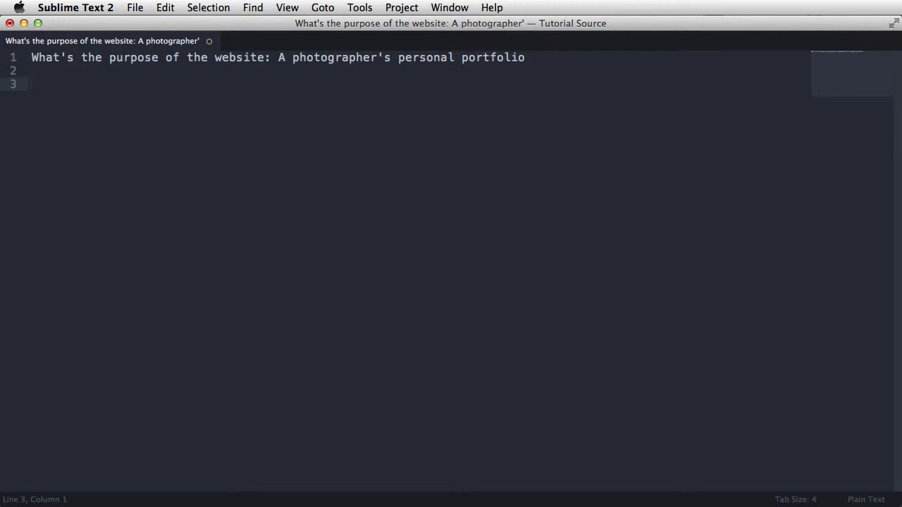
# Add a "Sitemap:" heading and, after a blank line, the numbered list "1. Home", "2. Portfolio", "3. About"
pyautogui.write('Sitemap:')
pyautogui.press('Return')
pyautogui.press('Return')
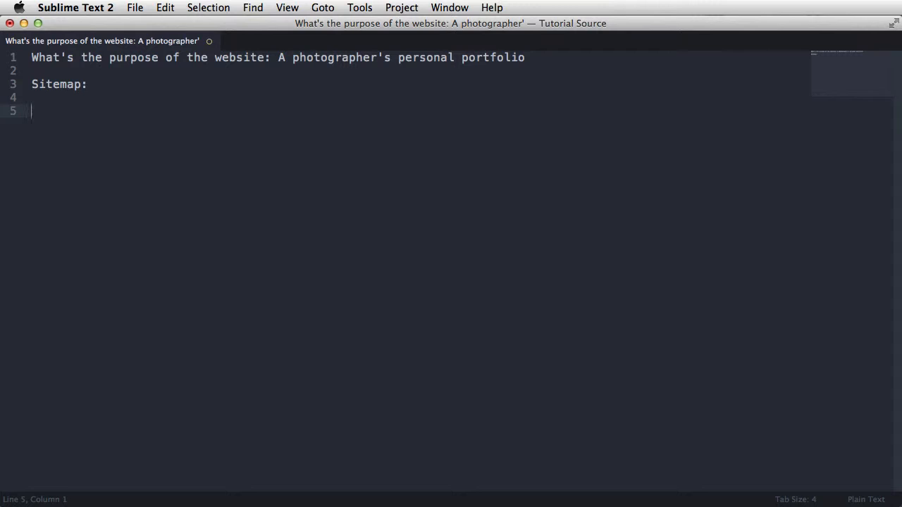
pyautogui.write('1. Home')
pyautogui.press('Return')
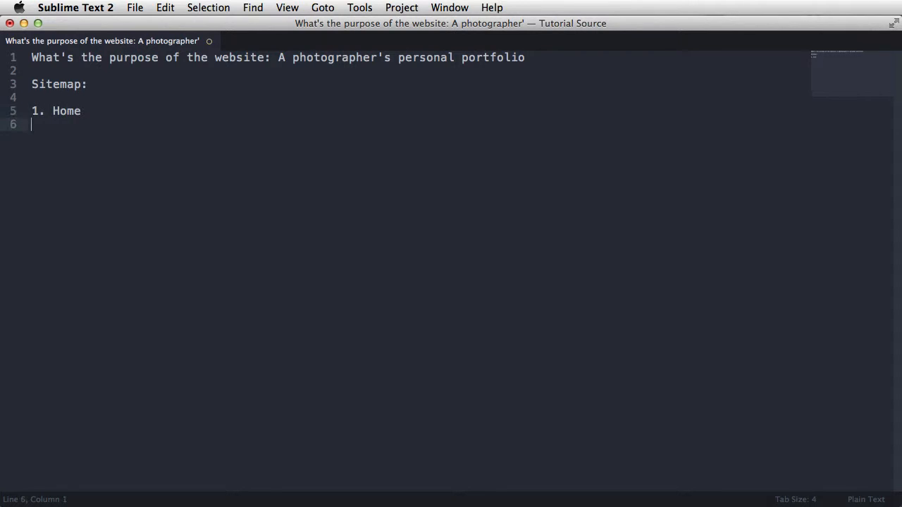
pyautogui.write('2. Portfolio')
pyautogui.press('Return')
pyautogui.write('3.')
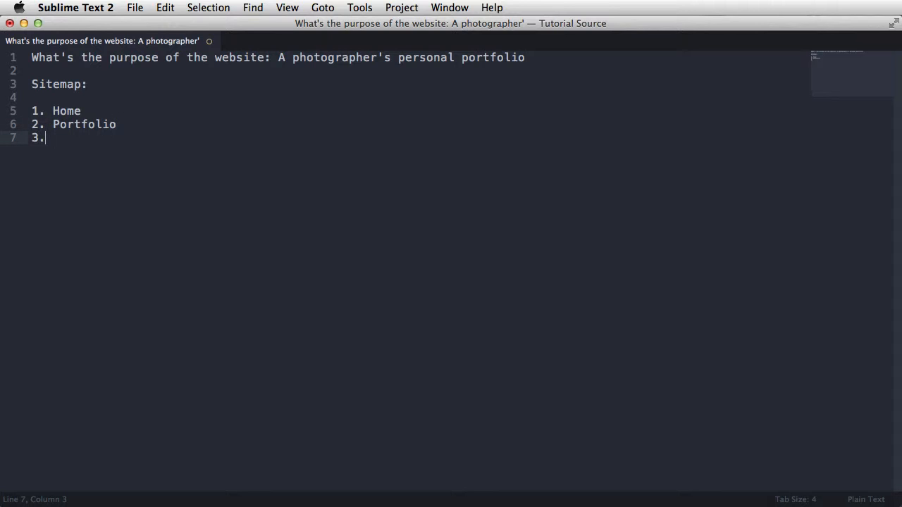
pyautogui.press('BackSpace')
pyautogui.press('BackSpace')
pyautogui.write('3. About')
pyautogui.press('Return')
pyautogui.press('Return')
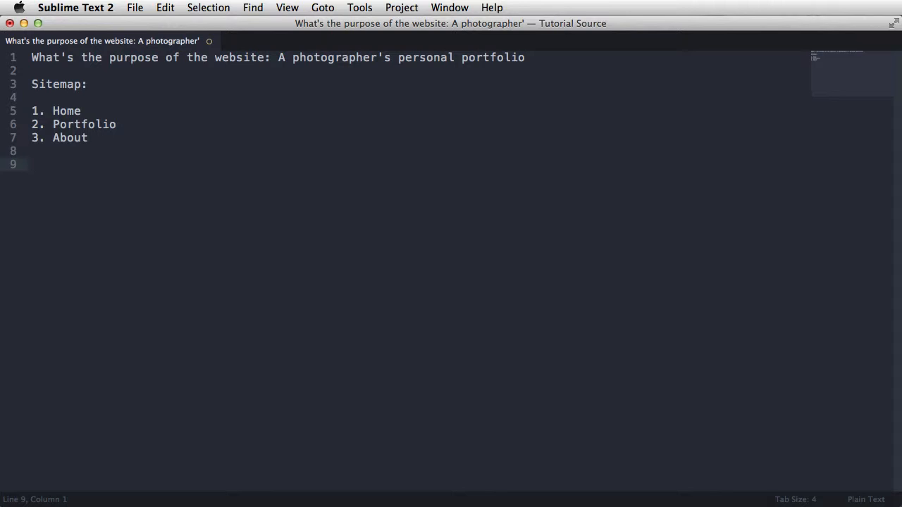
# Add the heading "Common elements in all pages:" and, after a blank line, its first item "1. Header with logo and menu"
pyautogui.write('Common elements in all pages:')
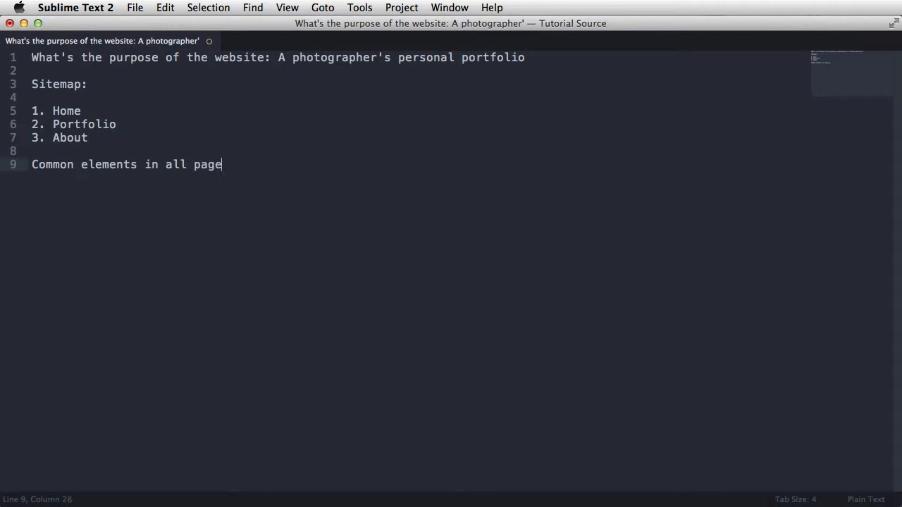
pyautogui.press('Return')
pyautogui.press('Return')
pyautogui.write('Hea')
pyautogui.press('BackSpace')
pyautogui.press('BackSpace')
pyautogui.press('BackSpace')
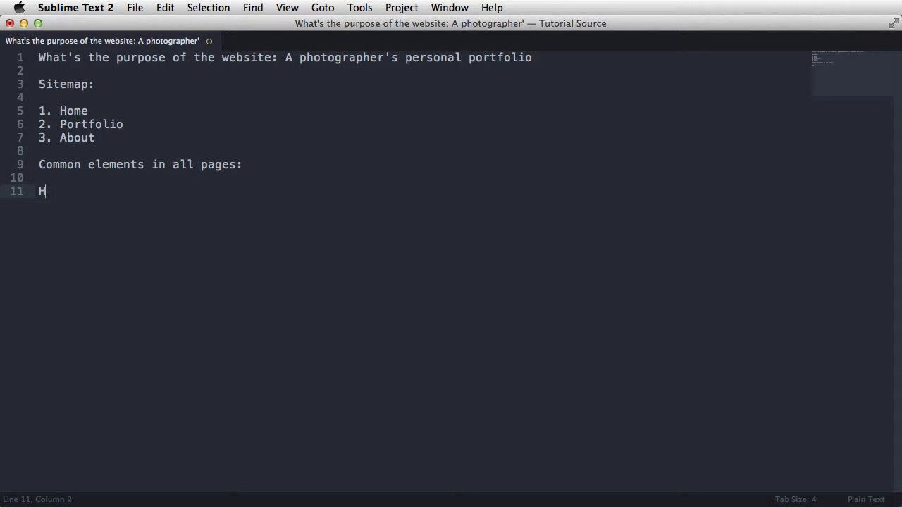
pyautogui.write('1. Header with logo and menu')
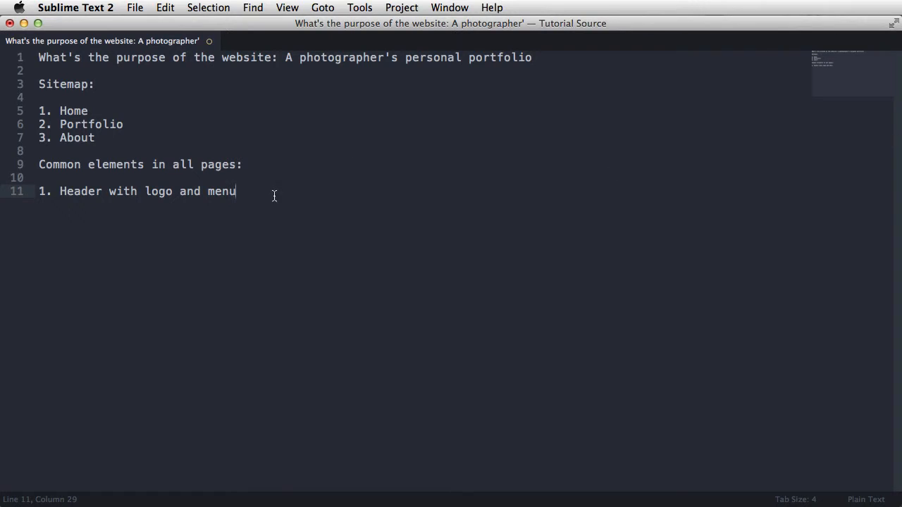
pyautogui.moveTo(98, 137); pyautogui.dragTo(67, 112)
# Below the header item, add "2. Footer with newsletter subscription form, contact information and social media links", followed by two blank lines
pyautogui.click(232, 191)
pyautogui.press('Return')
pyautogui.write('2. ')
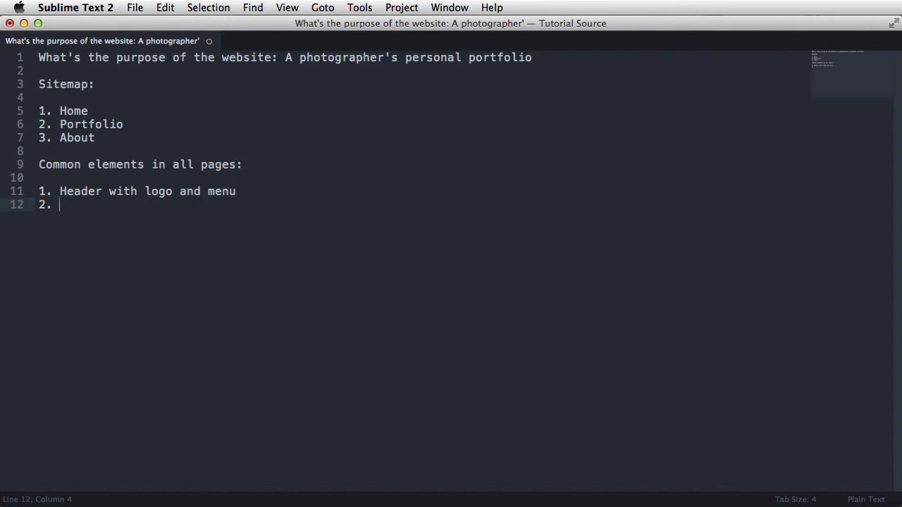
pyautogui.write('Footer')
pyautogui.write('with newsletter subscription form, cont')
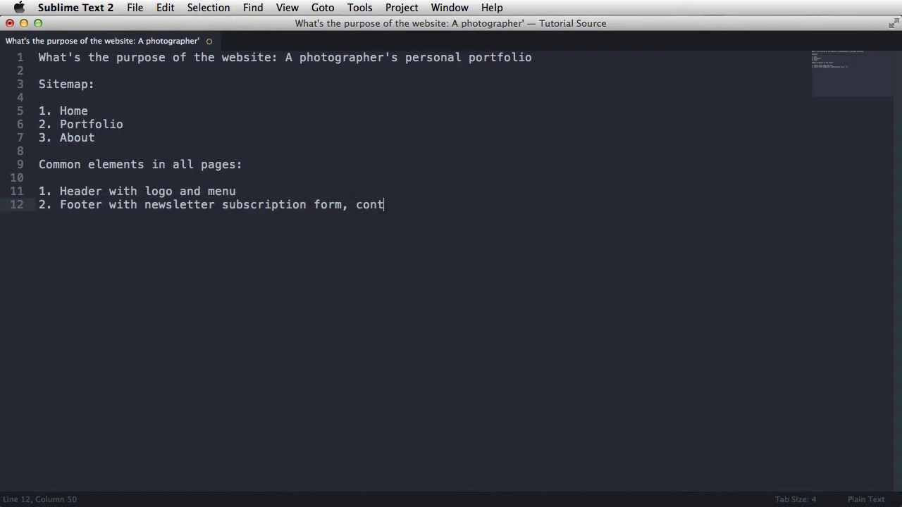
pyautogui.write('act information')
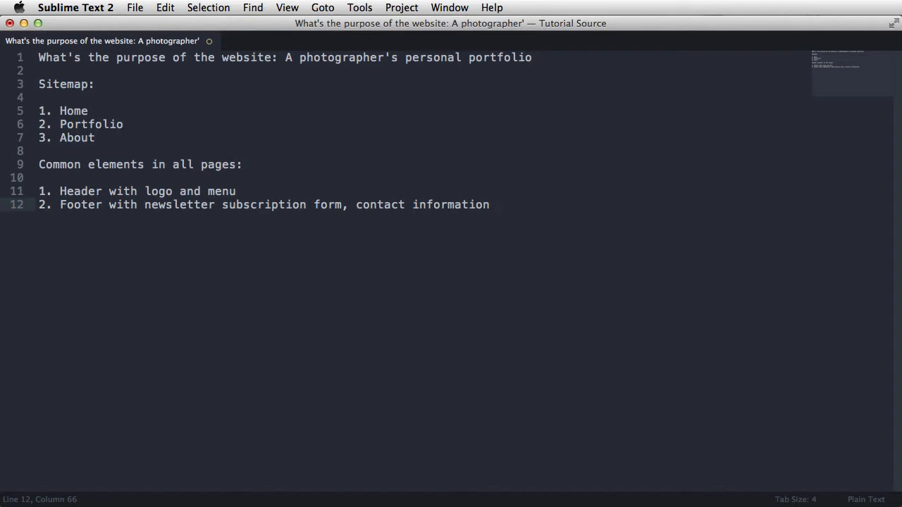
pyautogui.write(' and sc')
pyautogui.press('BackSpace')
pyautogui.press('BackSpace')
pyautogui.write('and sc')
pyautogui.press('BackSpace')
pyautogui.write('ocial media links')
pyautogui.press('Return')
pyautogui.press('Return')
pyautogui.press('Return')
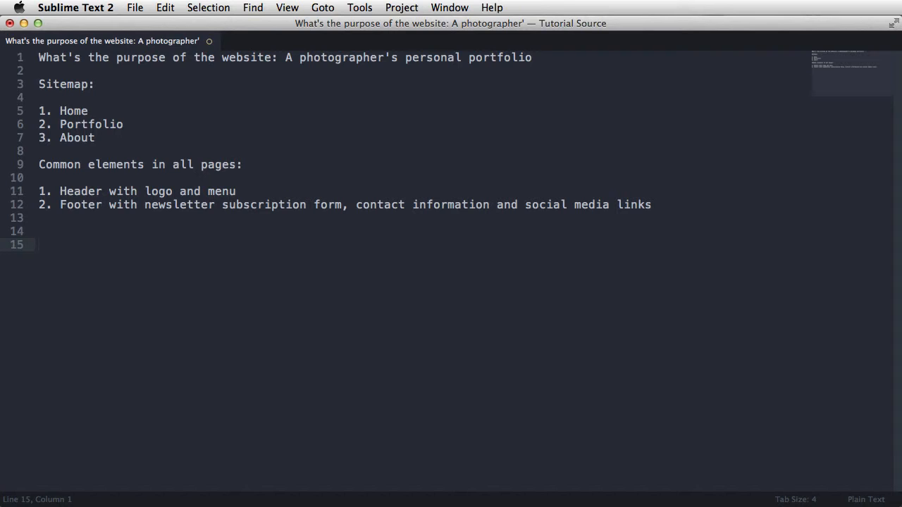
# Add a "Homepage:" heading with "1. Banner area with a featured photography project: title, small description, image and a link to the portfolio page"
pyautogui.write('Homepage:')
pyautogui.press('Return')
pyautogui.press('Return')
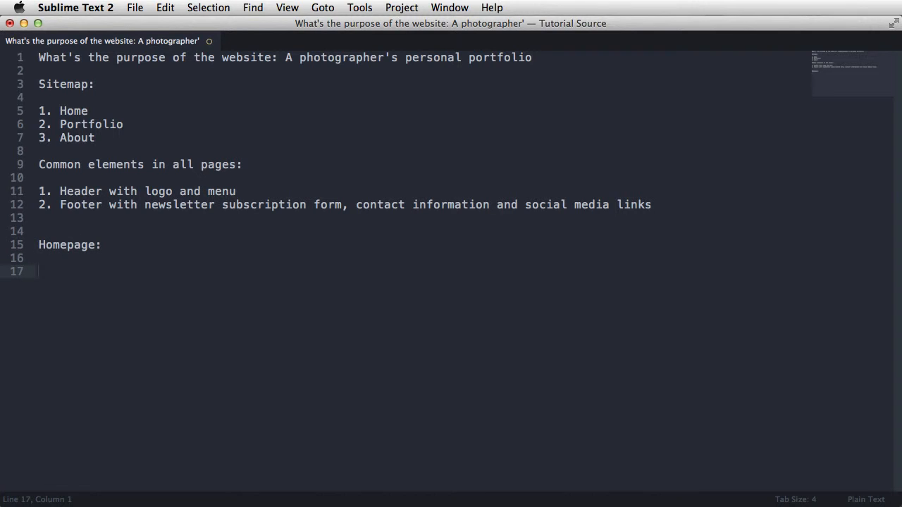
pyautogui.write('1. Banner area')
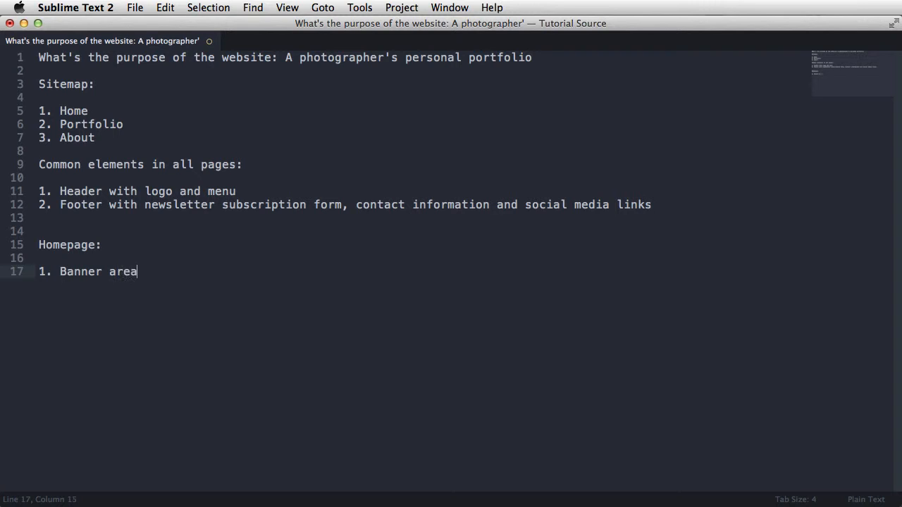
pyautogui.write(' with a featured')
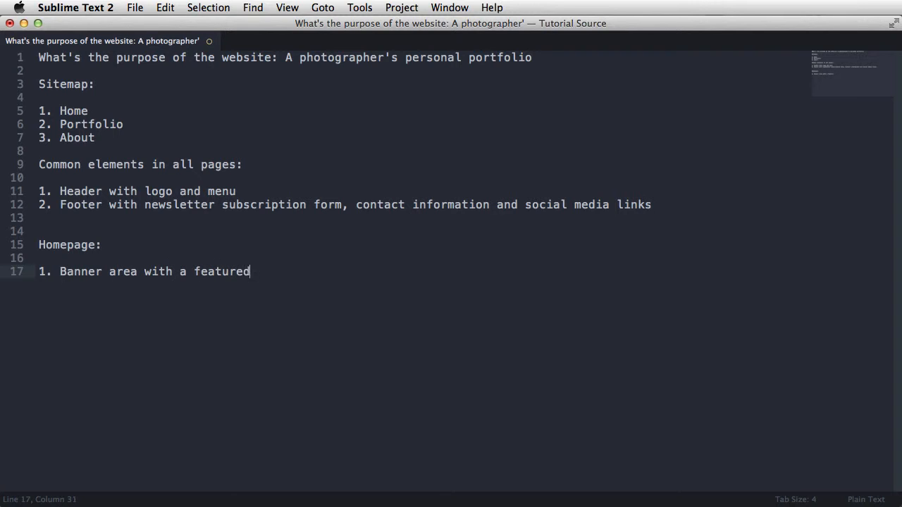
pyautogui.write(' photography project:')
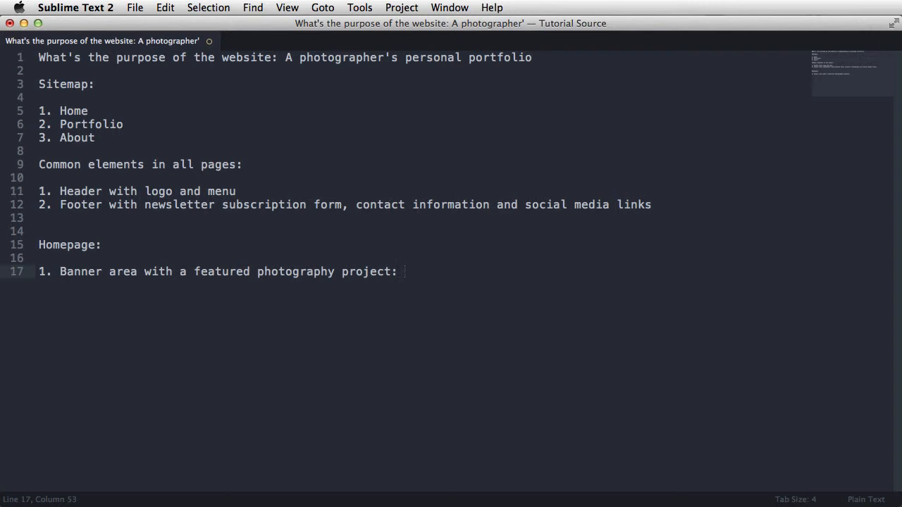
pyautogui.write(' title, small description')
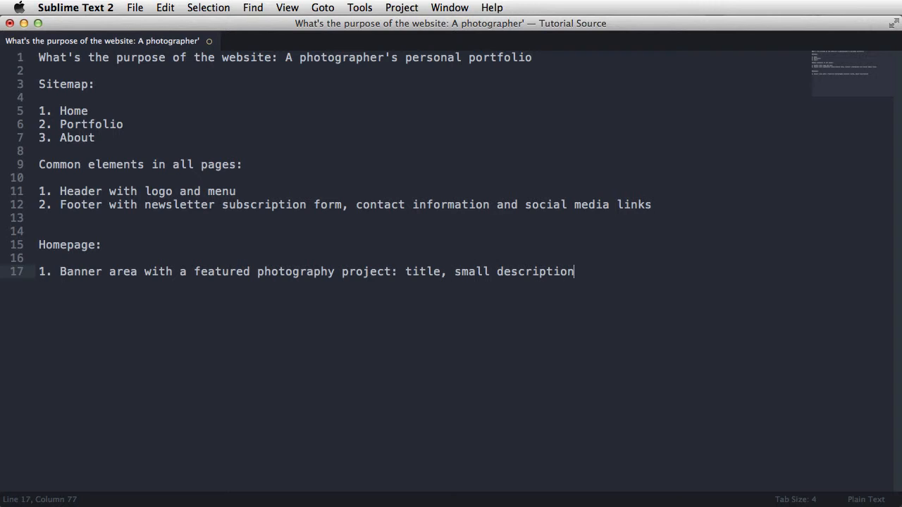
pyautogui.write(', image and a link to the ')
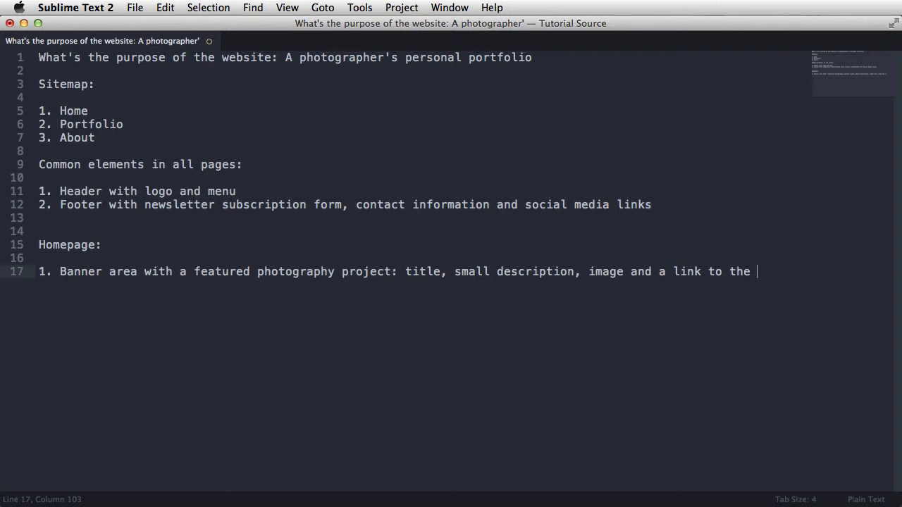
pyautogui.write('portfolio page')
# Add the second homepage item "2. Portfolio area showing 4 more projects, each set on two large columns."
pyautogui.press('Return')
pyautogui.write('2.')
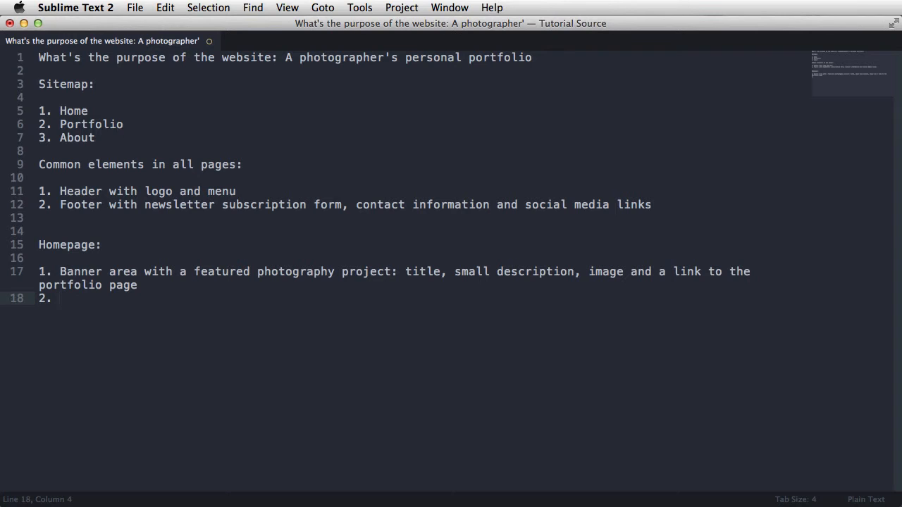
pyautogui.write('Portfolio area showing 4 ')
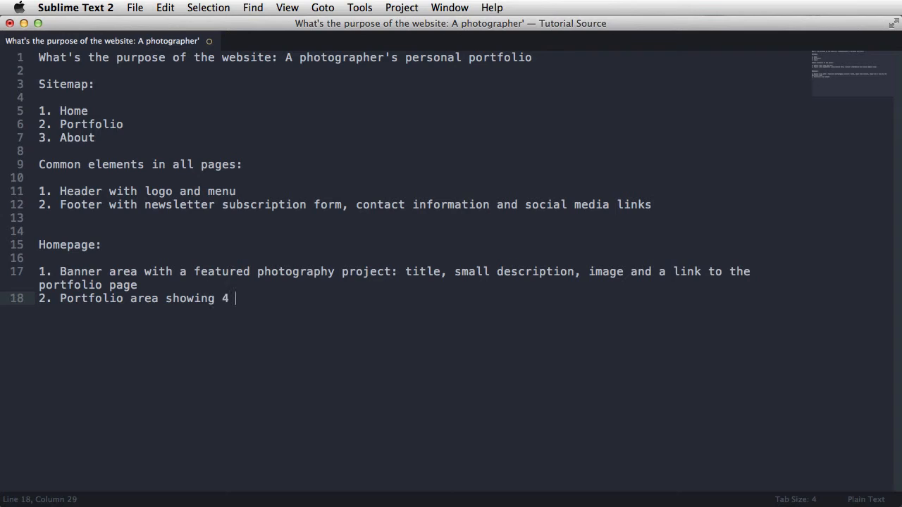
pyautogui.write('more projects ')
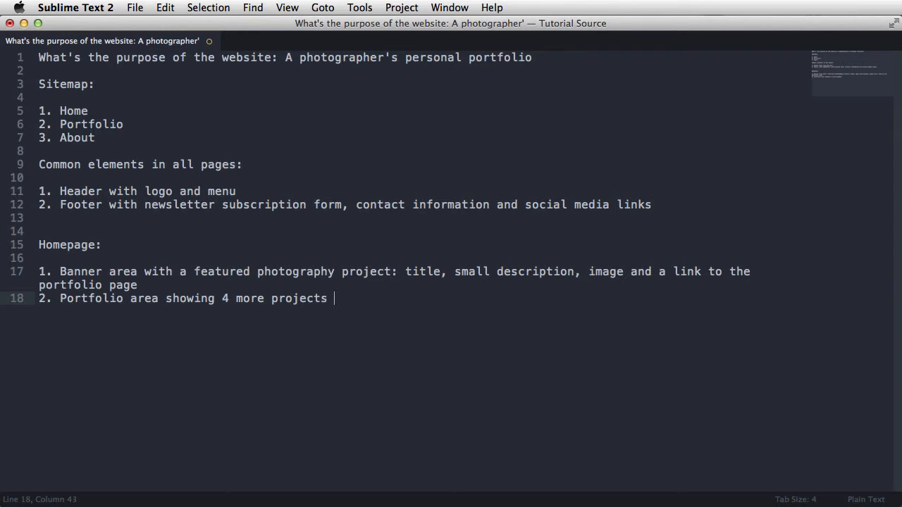
pyautogui.write(', each set on two la')
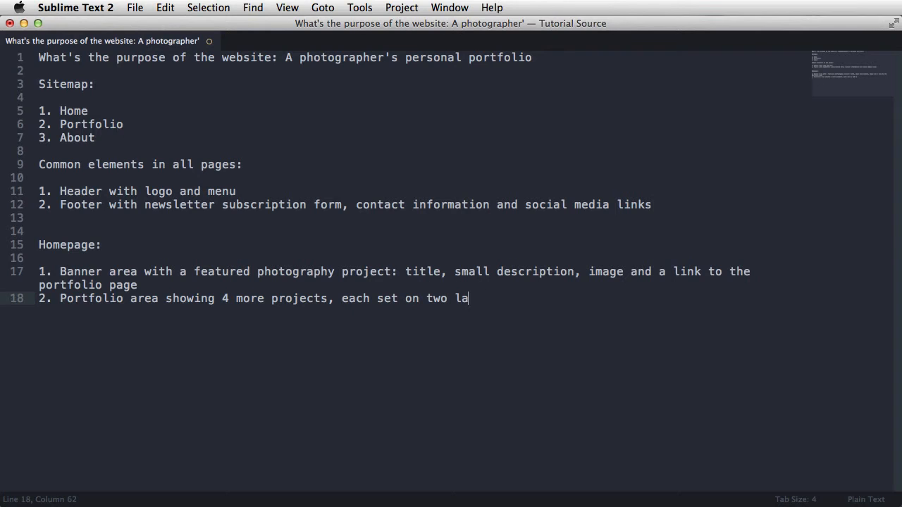
pyautogui.write('rge columns.')
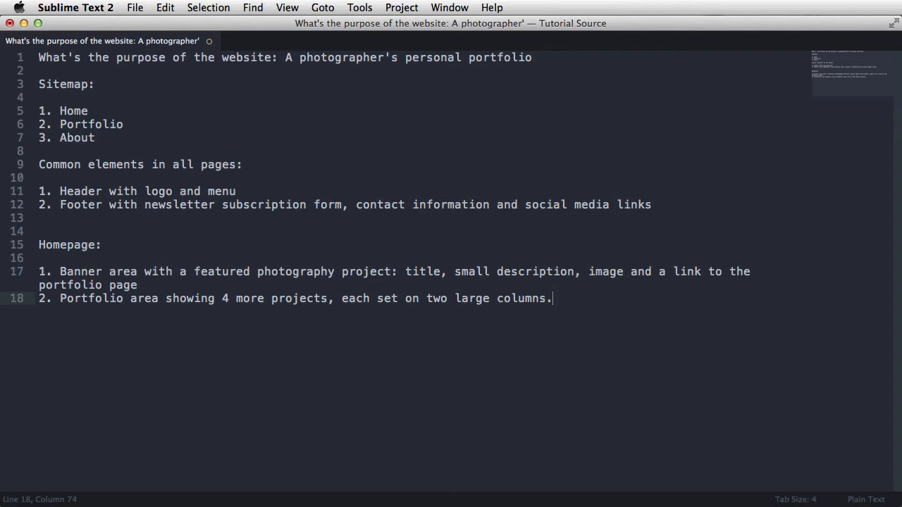
# Extend the portfolio area item with "Each project contains a smaller image, title, description and a link" and leave blank lines below it
pyautogui.write('Each project')
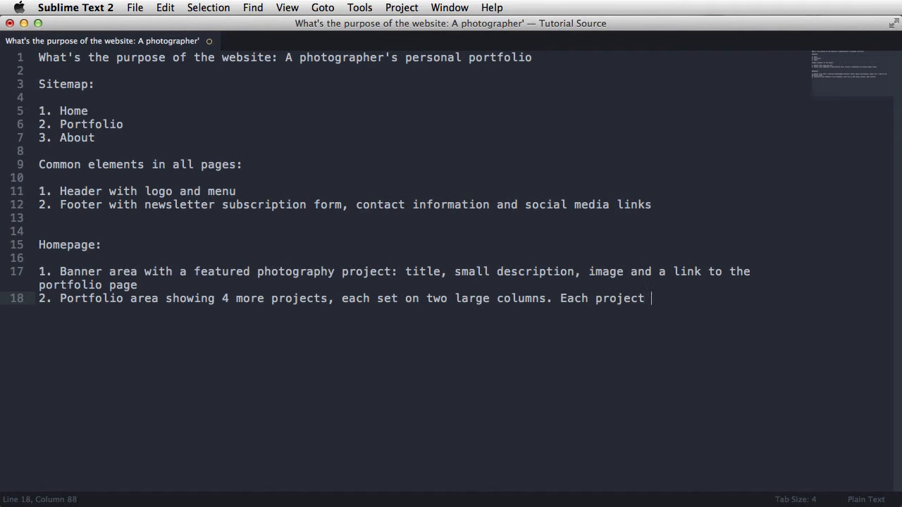
pyautogui.write(' contains a smal')
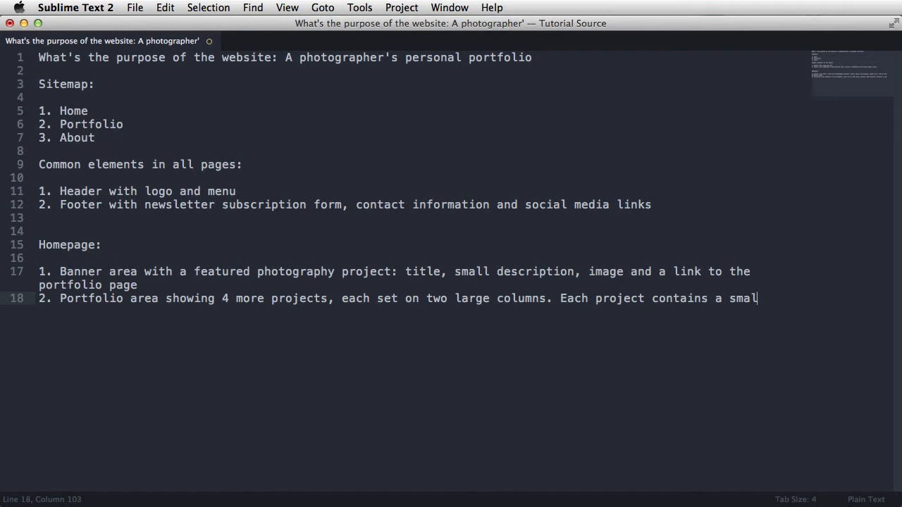
pyautogui.write('ler image, ')
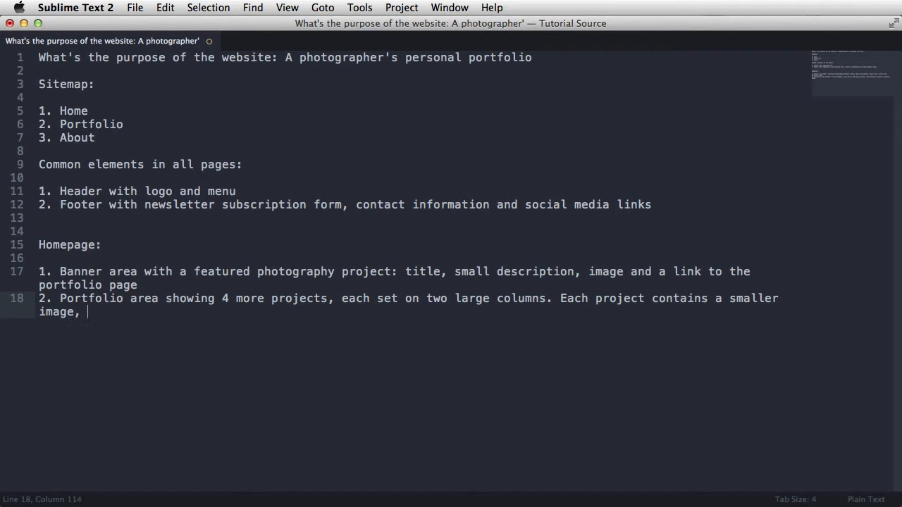
pyautogui.write('title, description and a link')
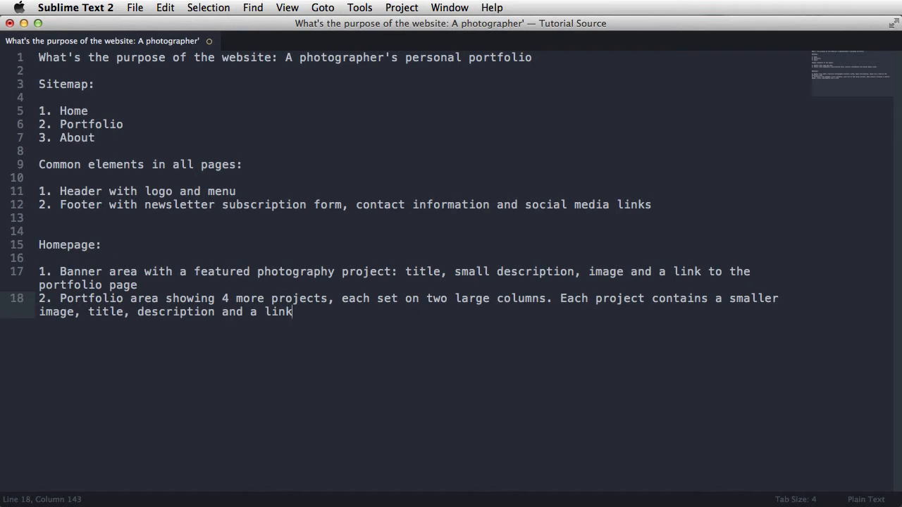
pyautogui.press('Return')
pyautogui.press('Return')
pyautogui.press('Return')
pyautogui.press('Return')
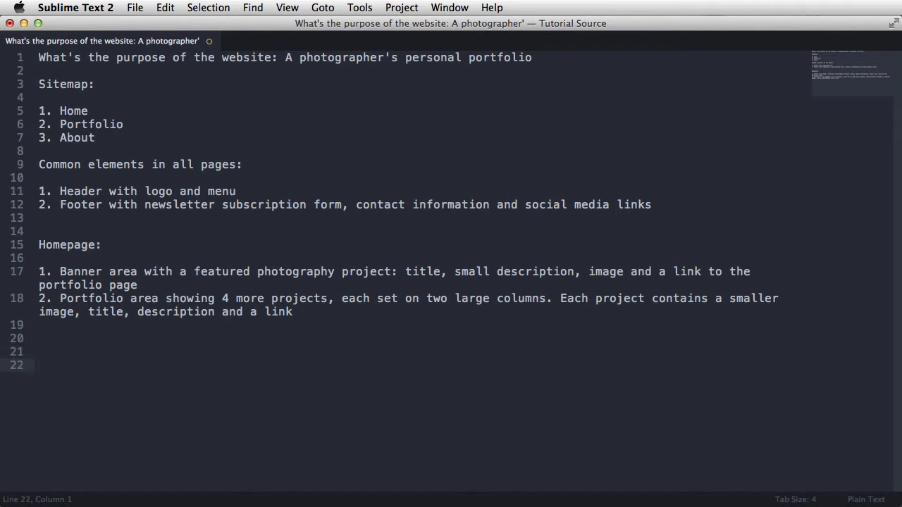
# Add a "Portfolio page:" heading with the item "1. Sidebar on the left side showing a list of all projects" below it
pyautogui.write('Portfolio page:')
pyautogui.press('Return')
pyautogui.press('Return')
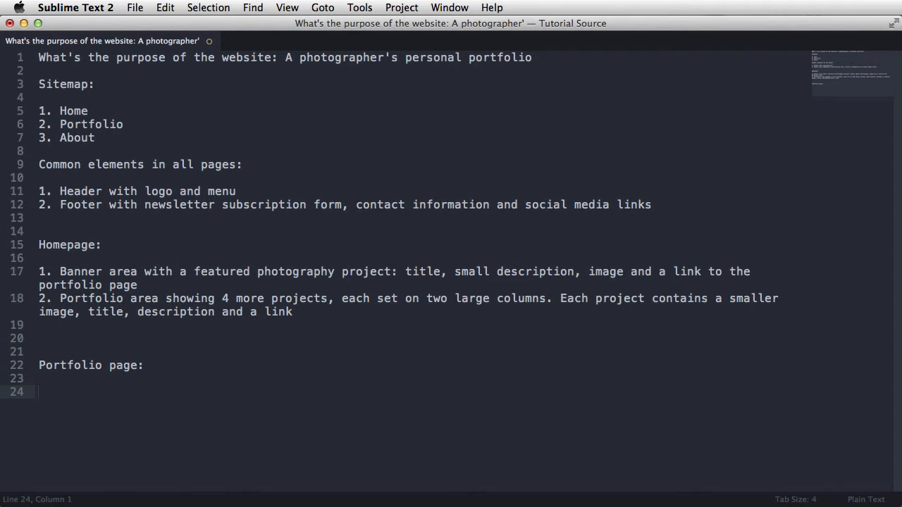
pyautogui.write('1. Sidebar on th')
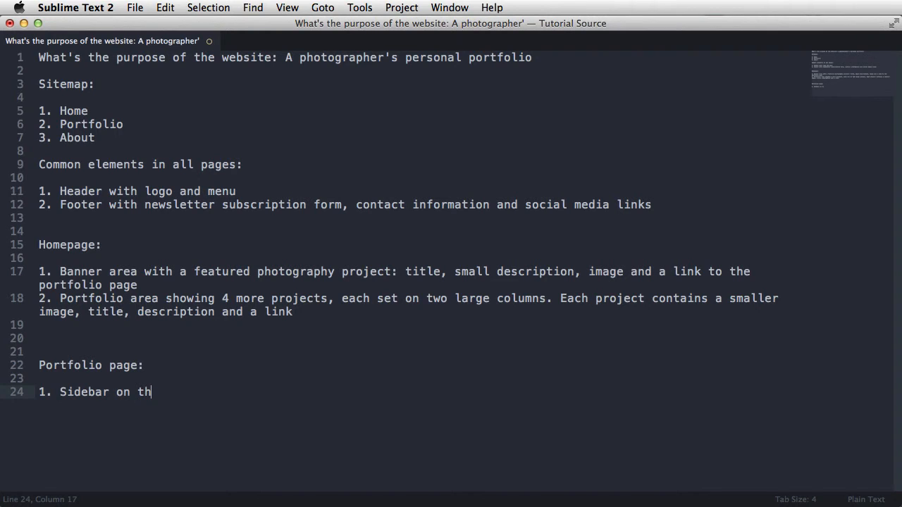
pyautogui.write('e left side')
pyautogui.write('shw')
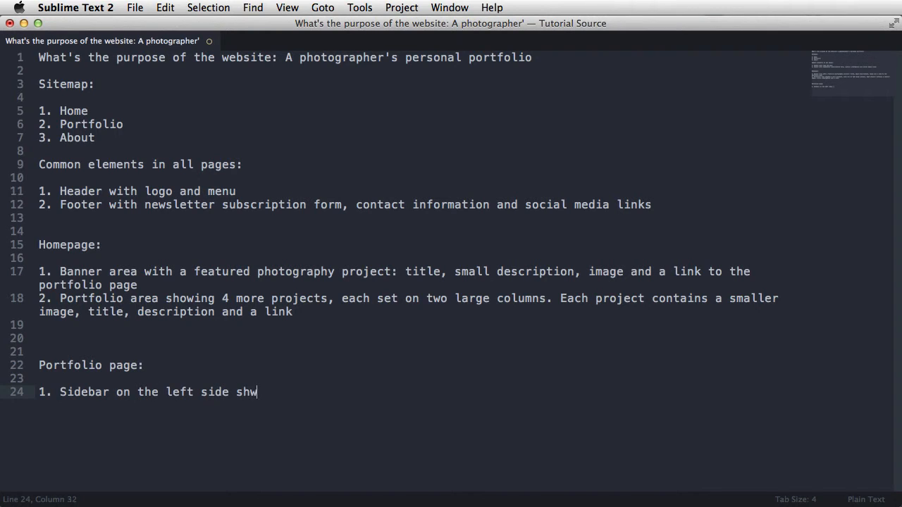
pyautogui.press('BackSpace')
pyautogui.write('owing a list of all projects')
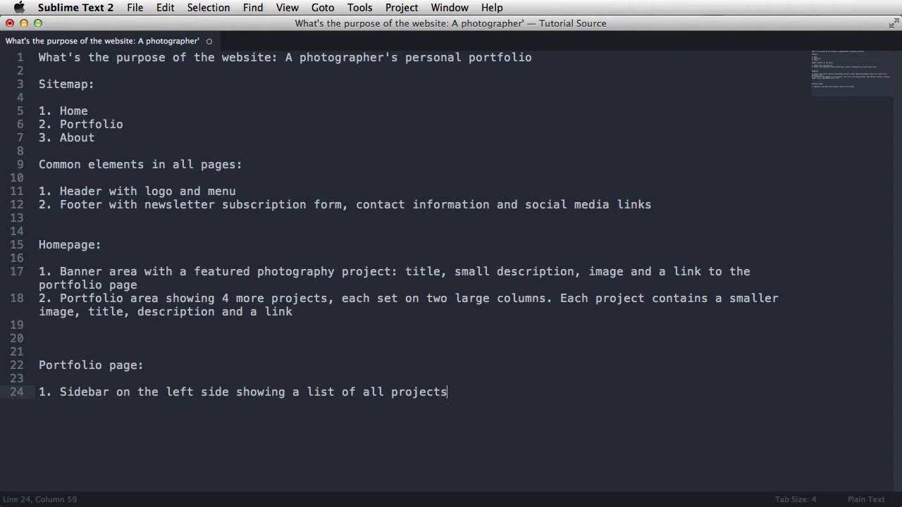
# Add the second portfolio page item "2. On the right side: current project"
pyautogui.press('Return')
pyautogui.write('2. ')
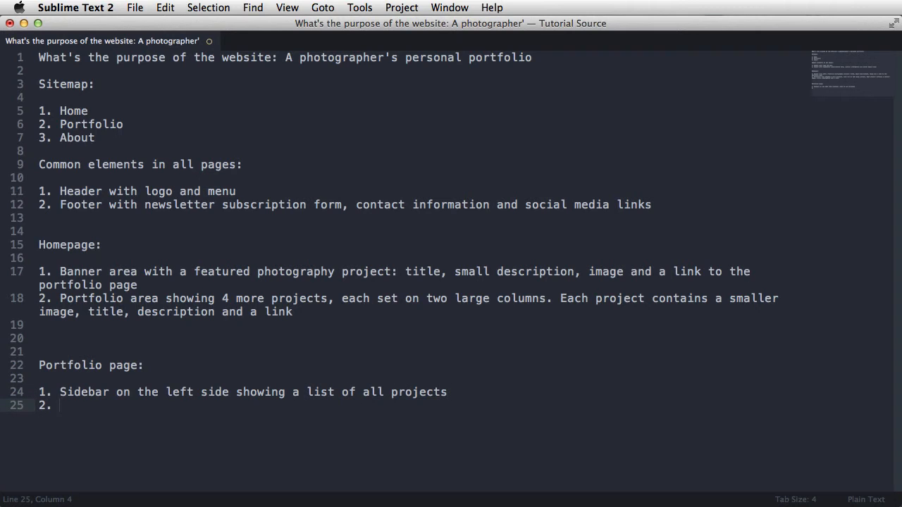
pyautogui.write('On the right side:')
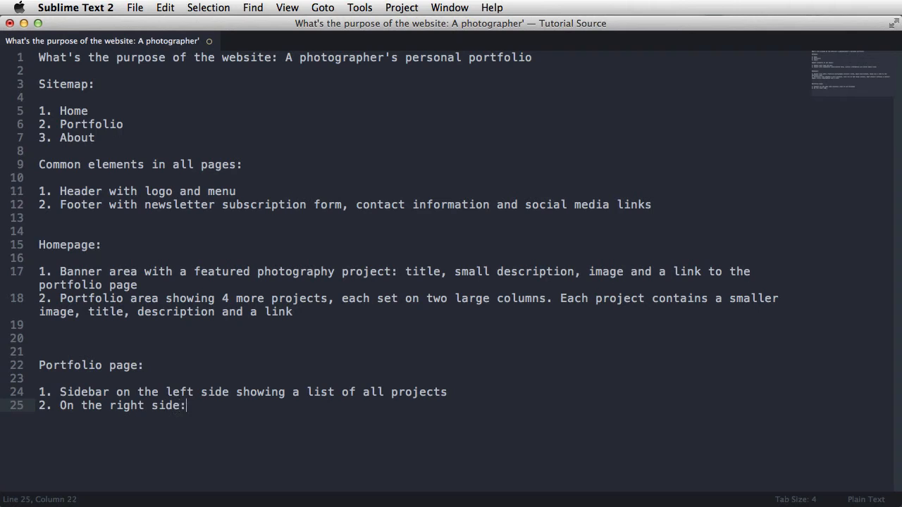
pyautogui.write(' current project')
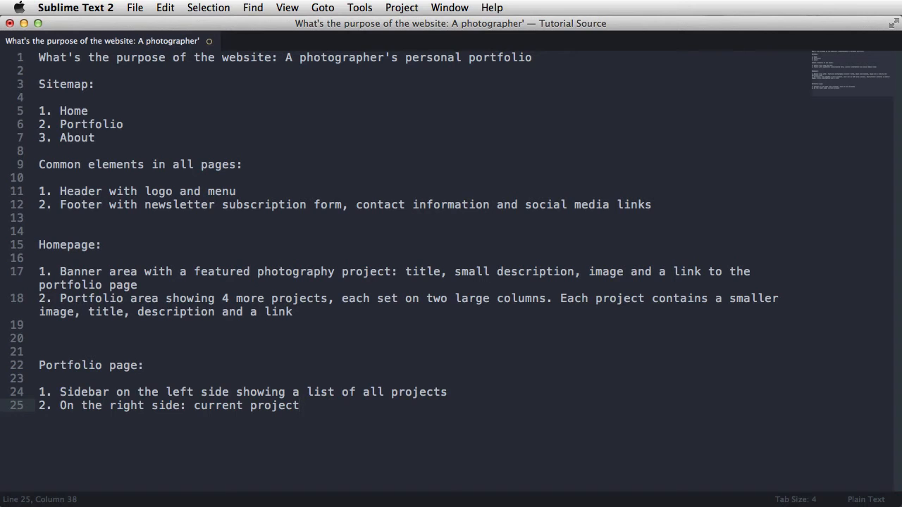
pyautogui.moveTo(88, 298); pyautogui.dragTo(168, 306)
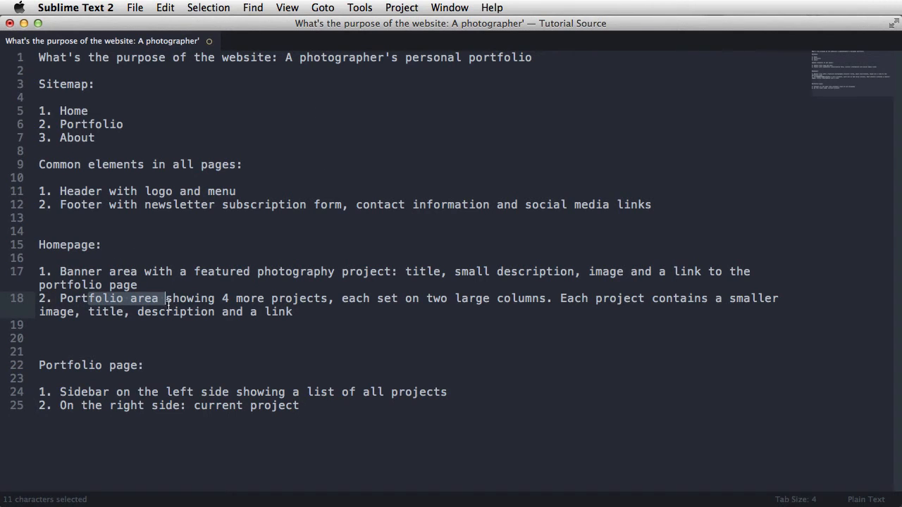
pyautogui.click(314, 408)
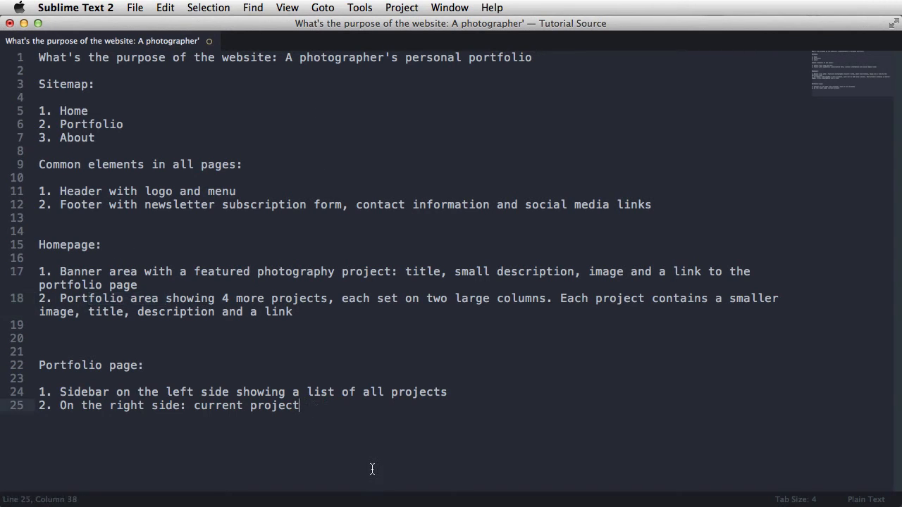
# Extend the current project item with the note "(if none is specified then show the first project)"
pyautogui.write('()')
pyautogui.write('if none')
pyautogui.write(' is specific')
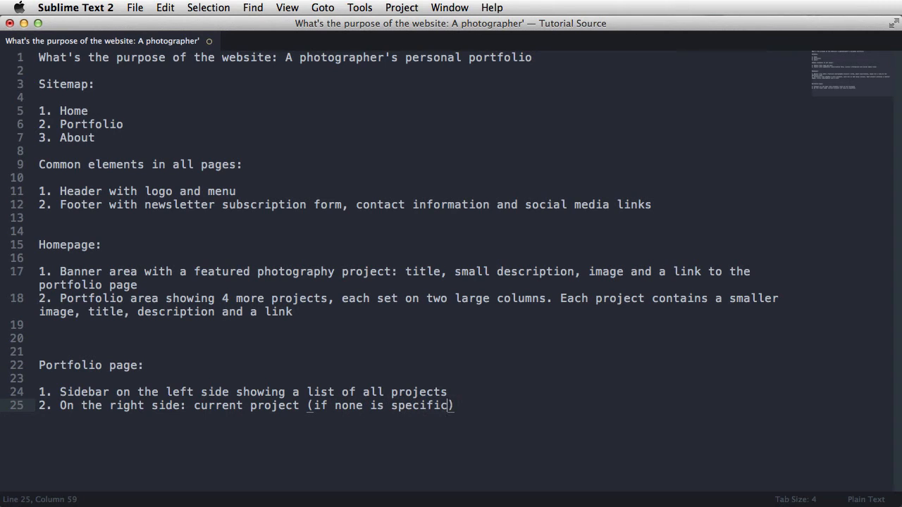
pyautogui.press('BackSpace')
pyautogui.press('BackSpace')
pyautogui.write('ied then show the fir')
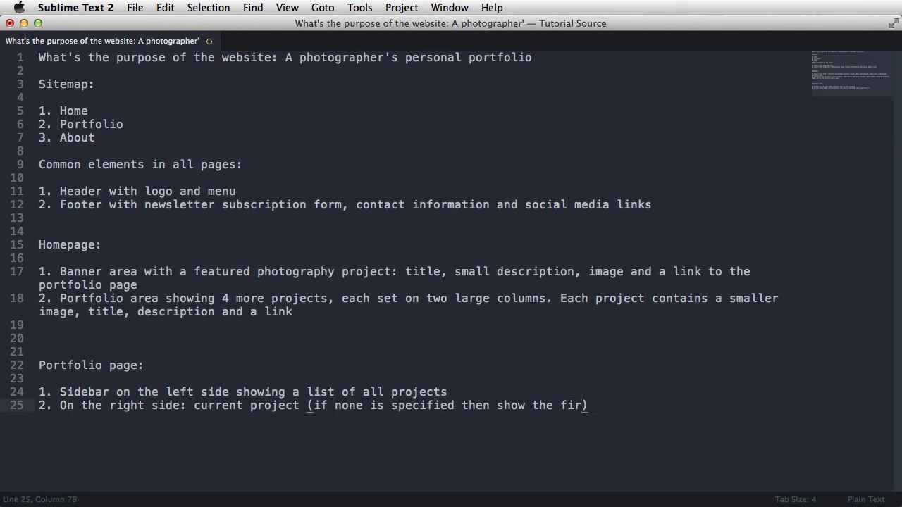
pyautogui.write('st project')
# Leave two blank lines, then add an "About page:" heading with the item "1. Short bio" below it
pyautogui.press('Return')
pyautogui.press('Return')
pyautogui.press('Return')
pyautogui.write('About ')
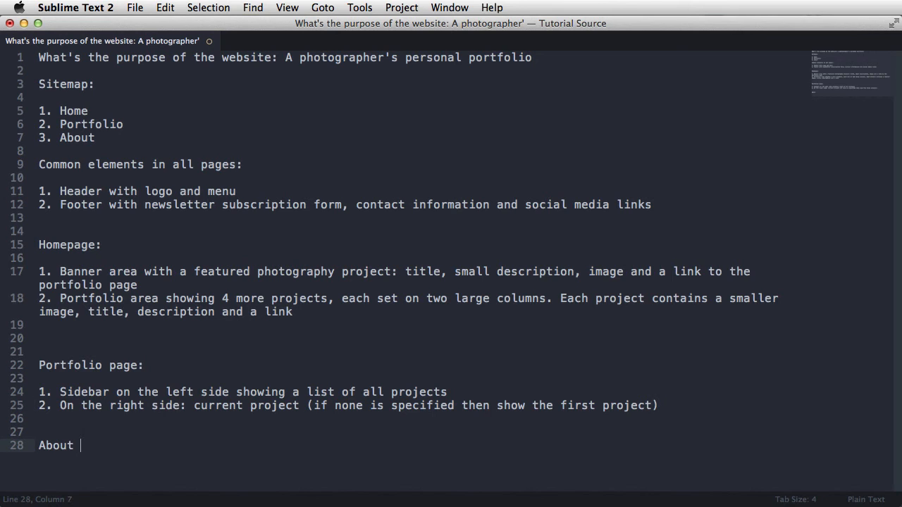
pyautogui.write('page:')
pyautogui.press('Return')
pyautogui.press('Return')
pyautogui.write('1. Sh')
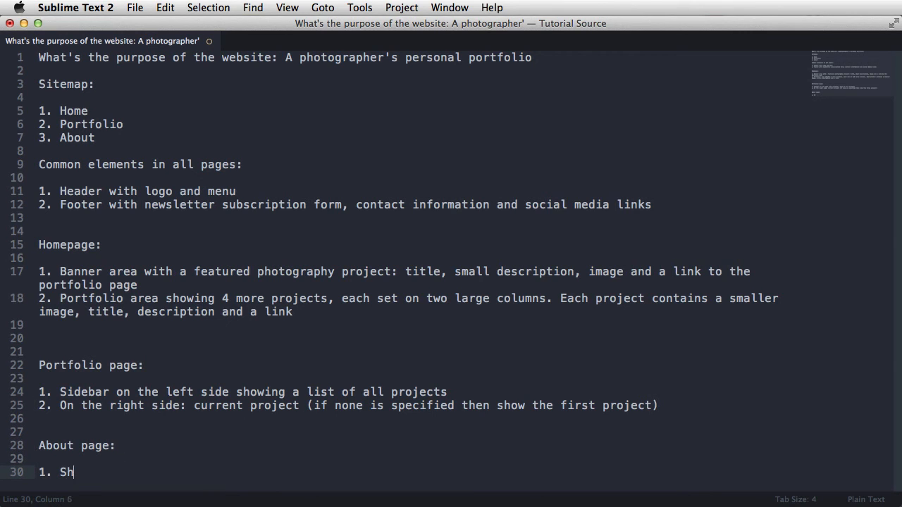
pyautogui.write('ort bio')
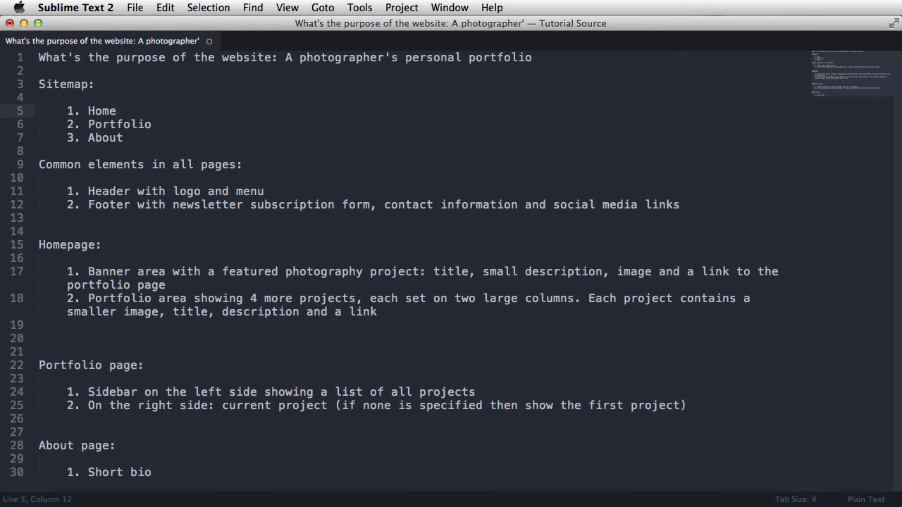